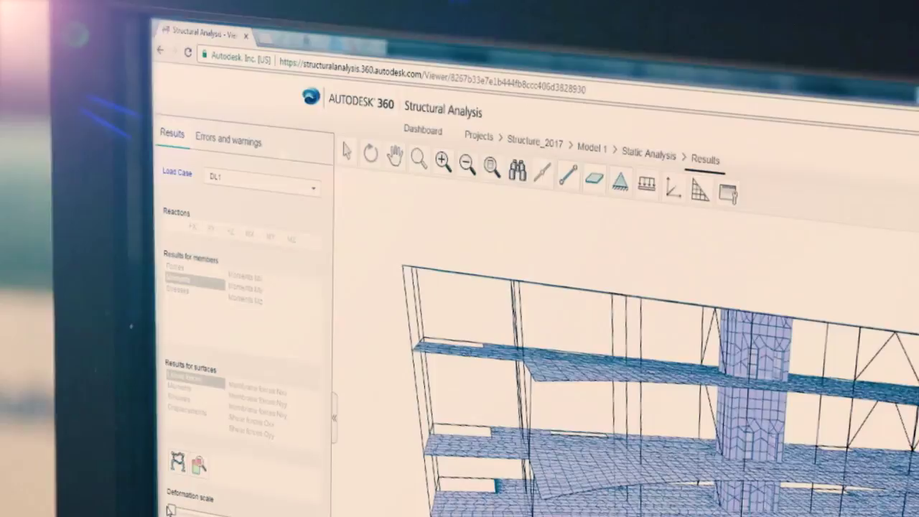
{"action": "left_click", "coordinate": [183, 406]}
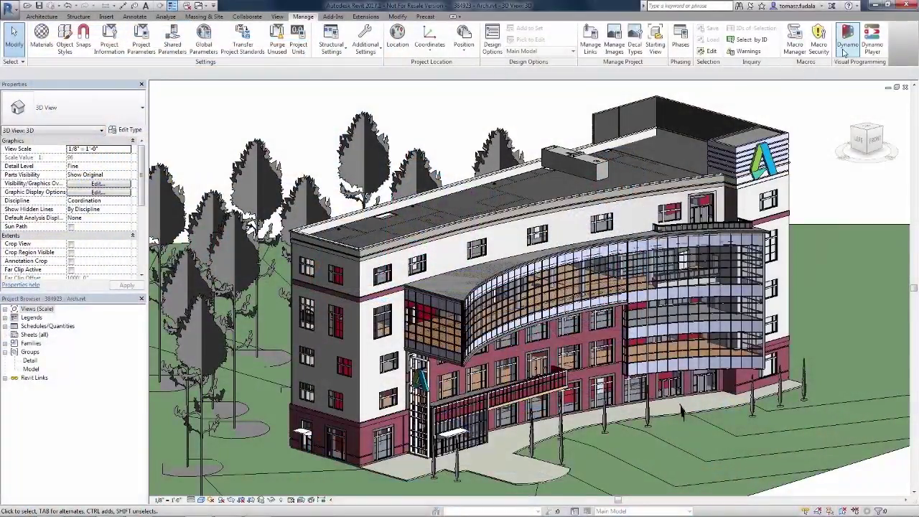
Launch Dynamo from Revit and add a Select Edges node from the Revit Selection nodes
{"action": "left_click", "coordinate": [845, 53]}
{"action": "left_click", "coordinate": [540, 221]}
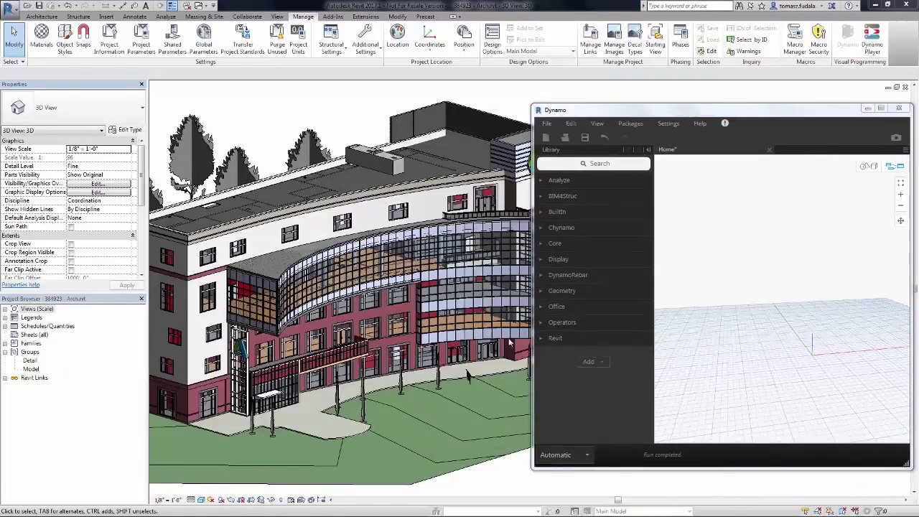
{"action": "left_click", "coordinate": [555, 338]}
{"action": "left_click", "coordinate": [551, 287]}
{"action": "left_click", "coordinate": [589, 396]}
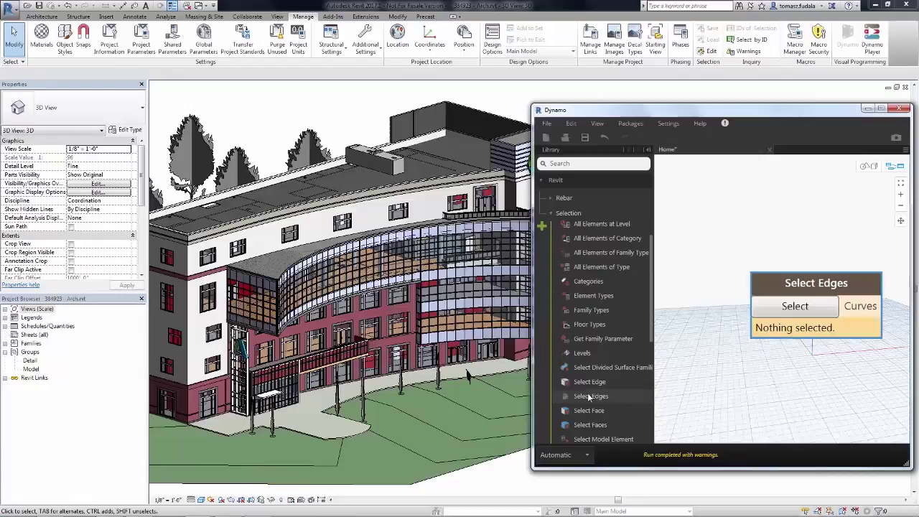
Assign the curved lower roof edge of the projecting glazed facade to the Select Edges node and finish the selection
{"action": "left_click", "coordinate": [779, 309]}
{"action": "scroll", "coordinate": [297, 369], "scroll_direction": "up", "scroll_amount": 3}
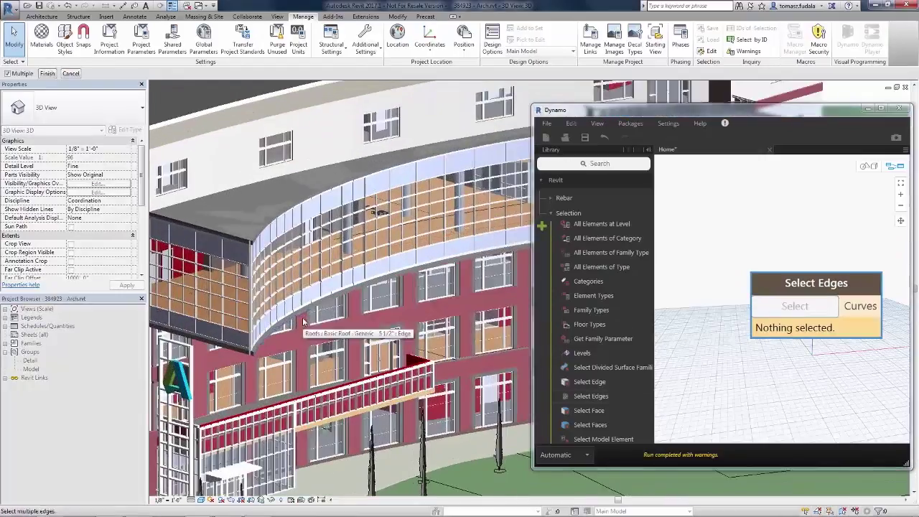
{"action": "left_click", "coordinate": [302, 315]}
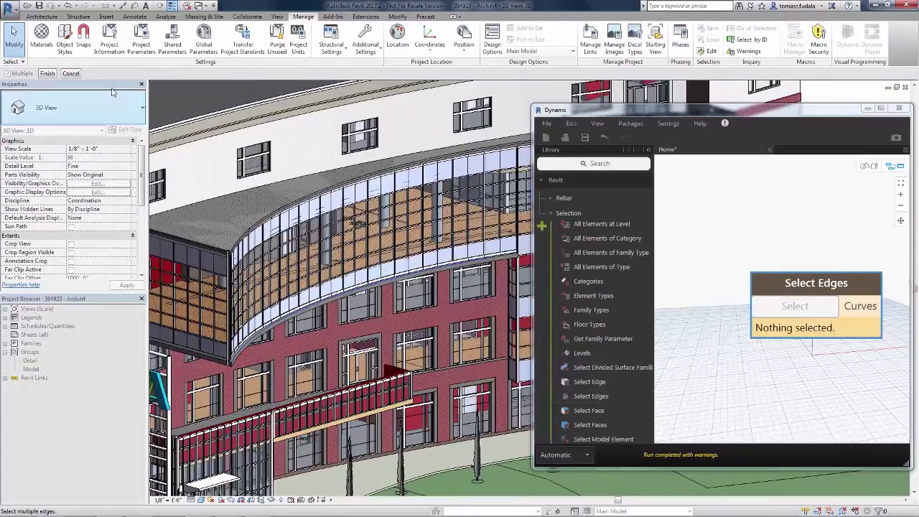
{"action": "left_click", "coordinate": [46, 73]}
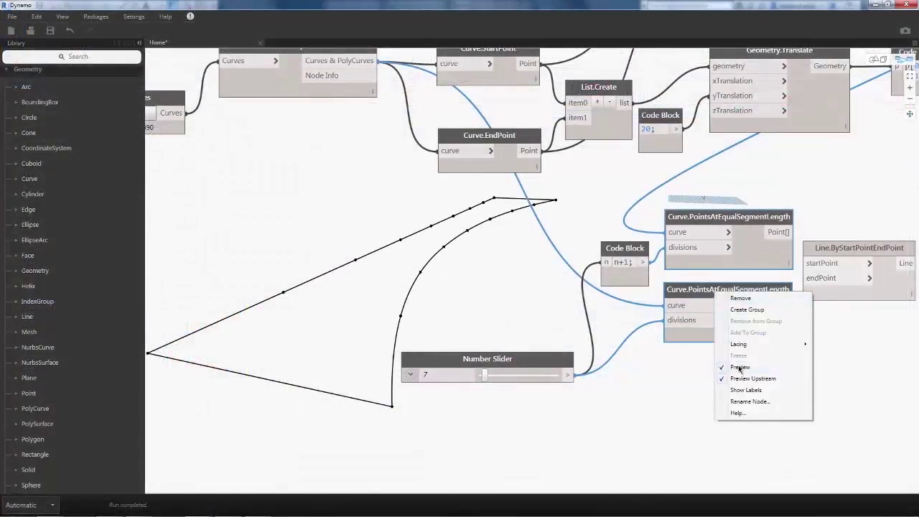
Toggle the preview of the selected Curve.PointsAtEqualSegmentLength nodes and increase the Number Slider that drives their divisions
{"action": "left_click", "coordinate": [740, 369]}
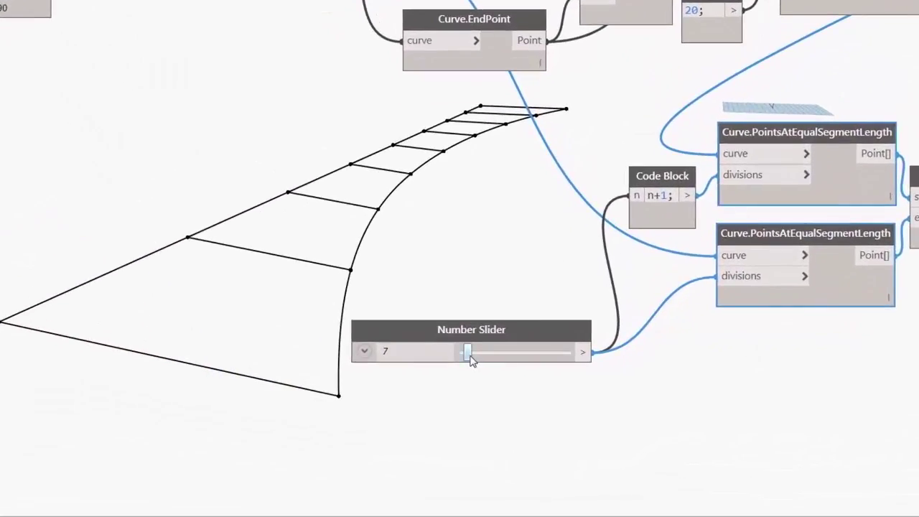
{"action": "left_click_drag", "start_coordinate": [486, 379], "coordinate": [551, 356]}
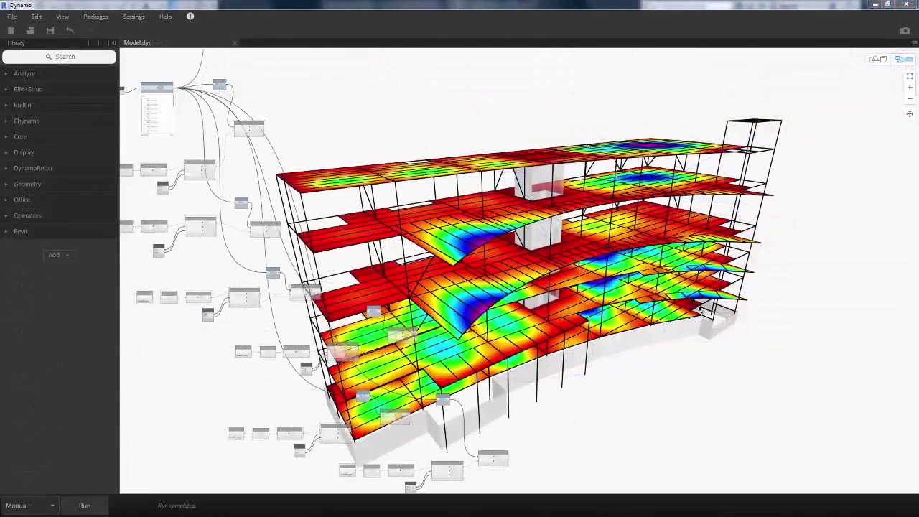
Orbit the building model with coloured floor results in the Dynamo background preview, and return to the node graph
{"action": "left_click", "coordinate": [875, 63]}
{"action": "mouse_move", "coordinate": [562, 249]}
{"action": "left_mouse_down"}
{"action": "mouse_move", "coordinate": [445, 251]}
{"action": "mouse_move", "coordinate": [579, 249]}
{"action": "mouse_move", "coordinate": [559, 248]}
{"action": "left_mouse_up"}
{"action": "left_click", "coordinate": [903, 59]}
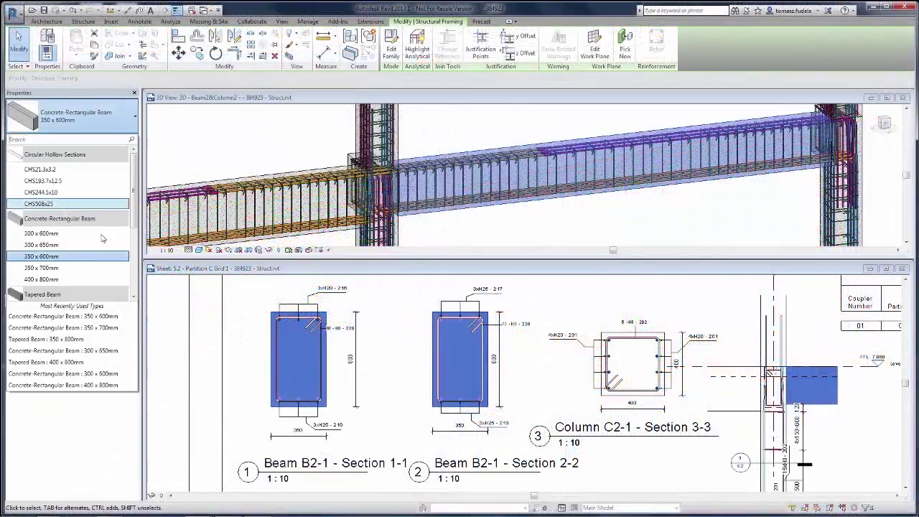
In Revit, change the selected concrete beam's type to Concrete-Rectangular Beam 350 x 700mm and deselect it
{"action": "left_click", "coordinate": [91, 268]}
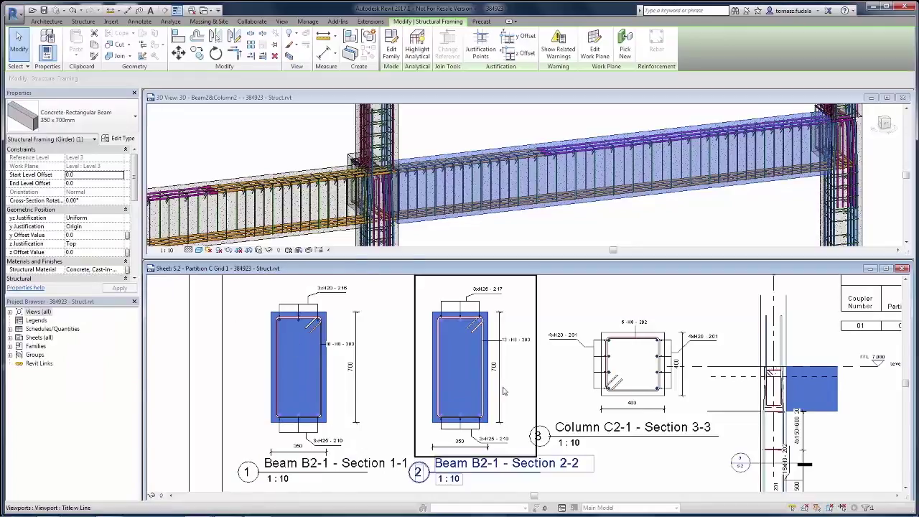
{"action": "left_click", "coordinate": [632, 367]}
Open the Partition C, Grid 1, B2-1 rebar schedule on the sheet for editing
{"action": "middle_click_drag", "start_coordinate": [632, 366], "coordinate": [374, 266]}
{"action": "middle_click_drag", "start_coordinate": [755, 482], "coordinate": [618, 511]}
{"action": "left_click", "coordinate": [638, 440]}
{"action": "right_click", "coordinate": [638, 440]}
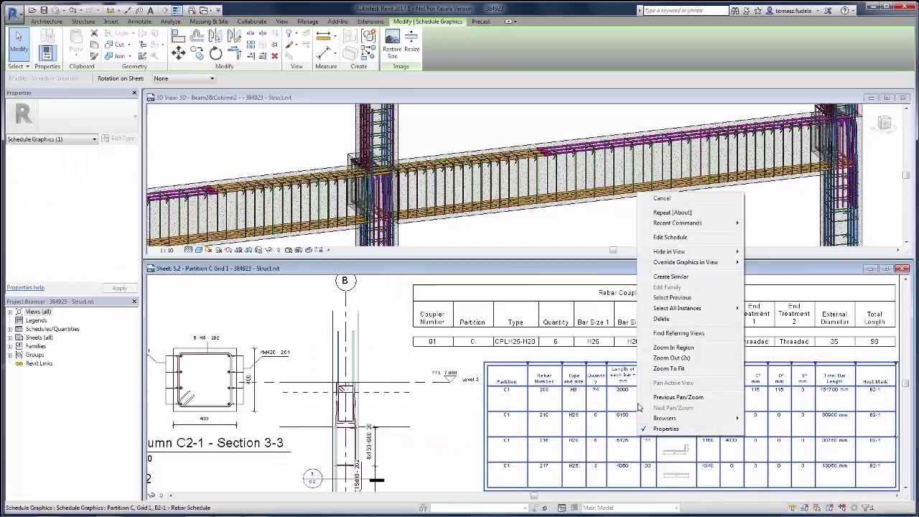
{"action": "left_click", "coordinate": [670, 237]}
Set the bar type of rebar number 210 to H20 in the schedule
{"action": "left_click", "coordinate": [219, 302]}
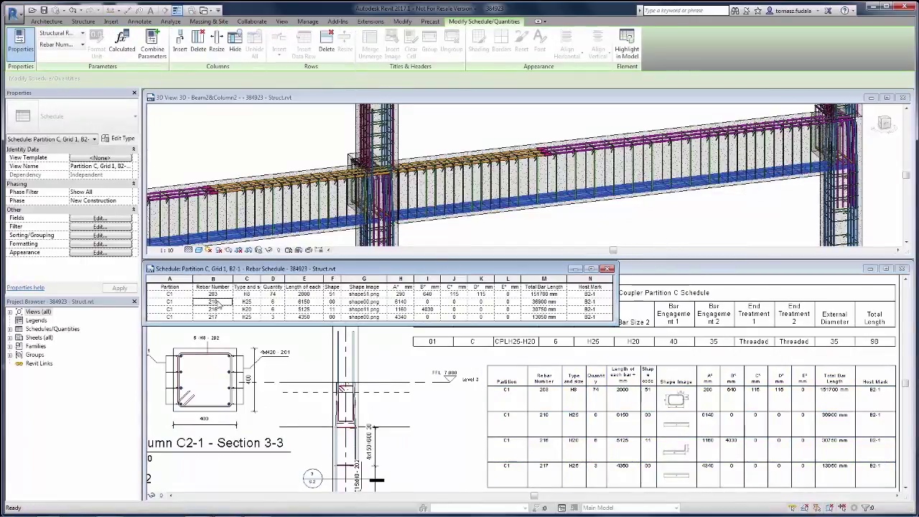
{"action": "left_click", "coordinate": [257, 304]}
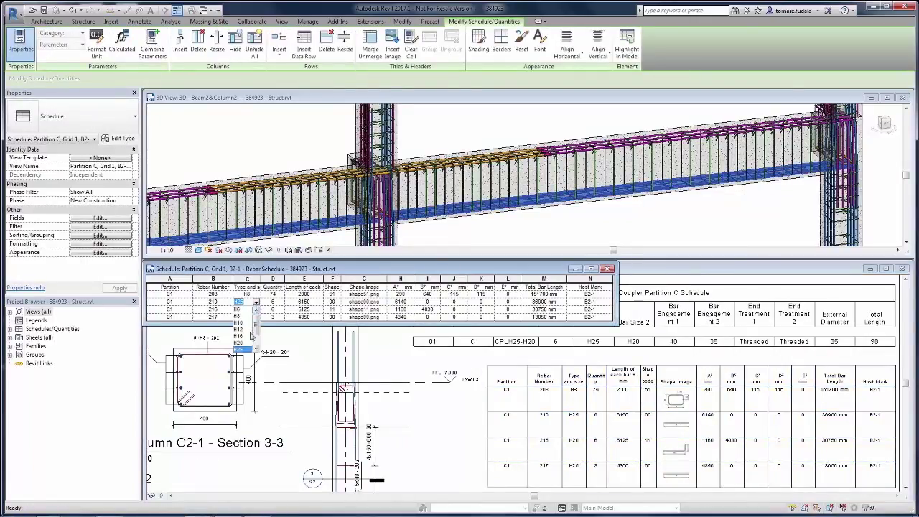
{"action": "left_click", "coordinate": [245, 342]}
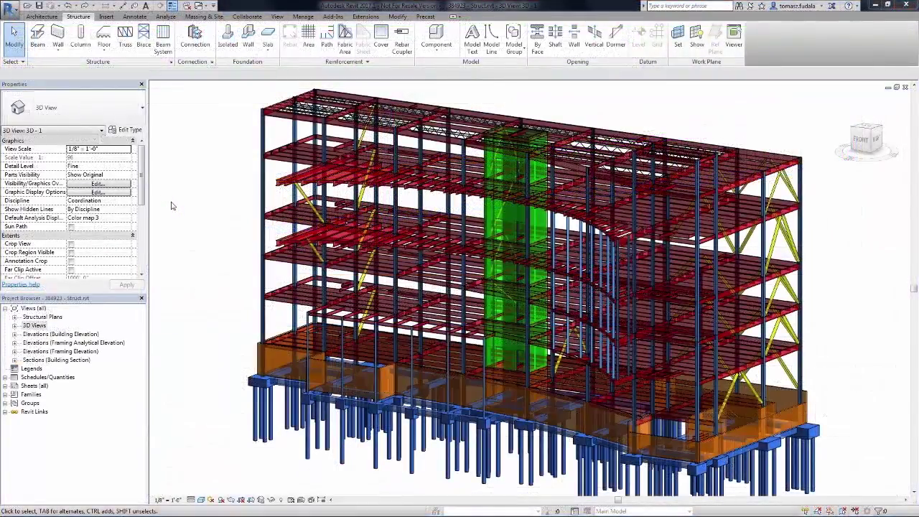
{"action": "scroll", "coordinate": [344, 137], "scroll_direction": "up", "scroll_amount": 5}
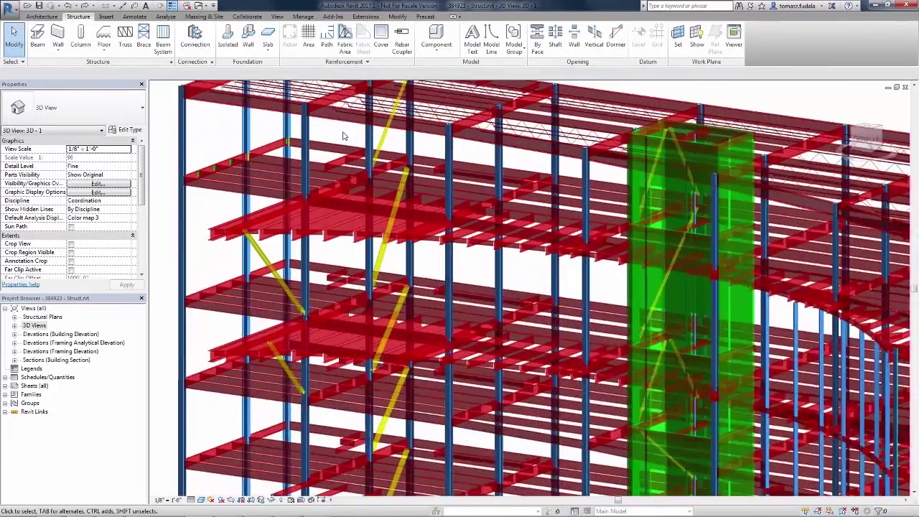
{"action": "scroll", "coordinate": [344, 137], "scroll_direction": "up", "scroll_amount": 6}
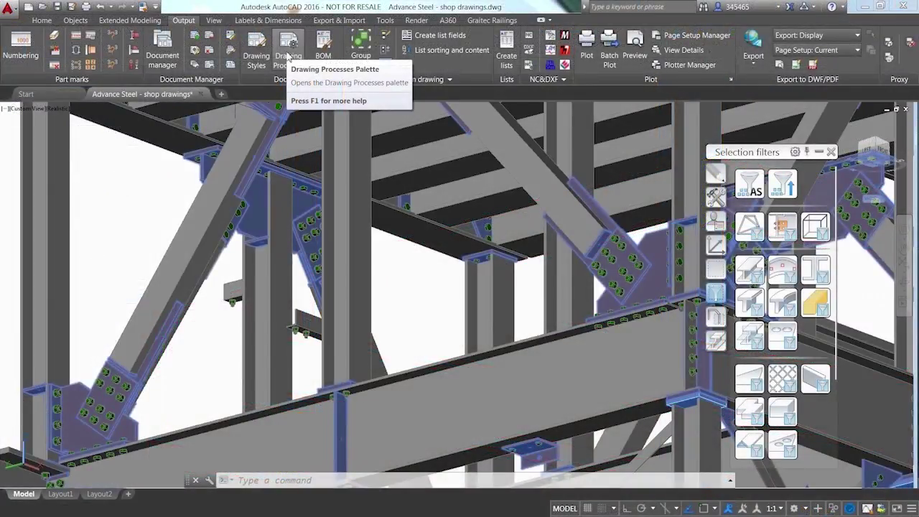
In Advance Steel, open the Drawing Processes palette with the connection parts selected
{"action": "left_click", "coordinate": [287, 58]}
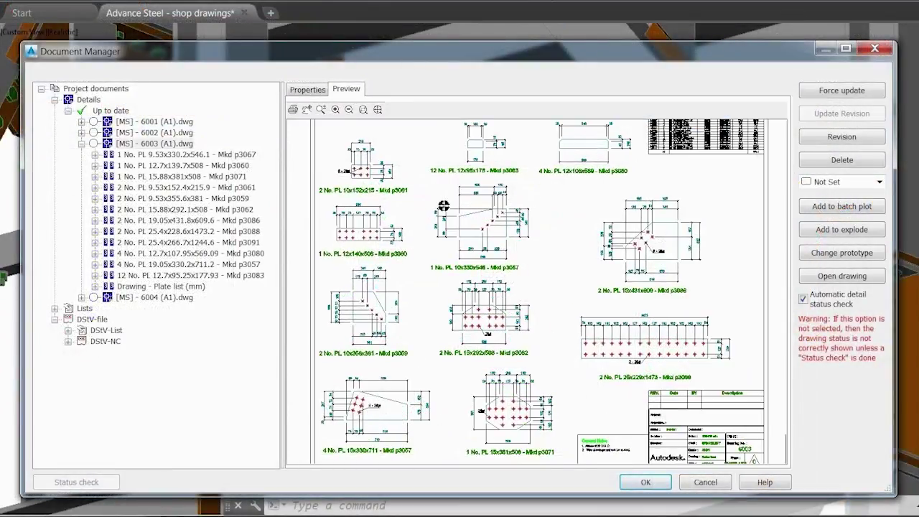
Examine the dimensioned plate details in the Document Manager preview of drawing 6003
{"action": "scroll", "coordinate": [394, 252], "scroll_direction": "up", "scroll_amount": 2}
{"action": "scroll", "coordinate": [438, 201], "scroll_direction": "up", "scroll_amount": 2}
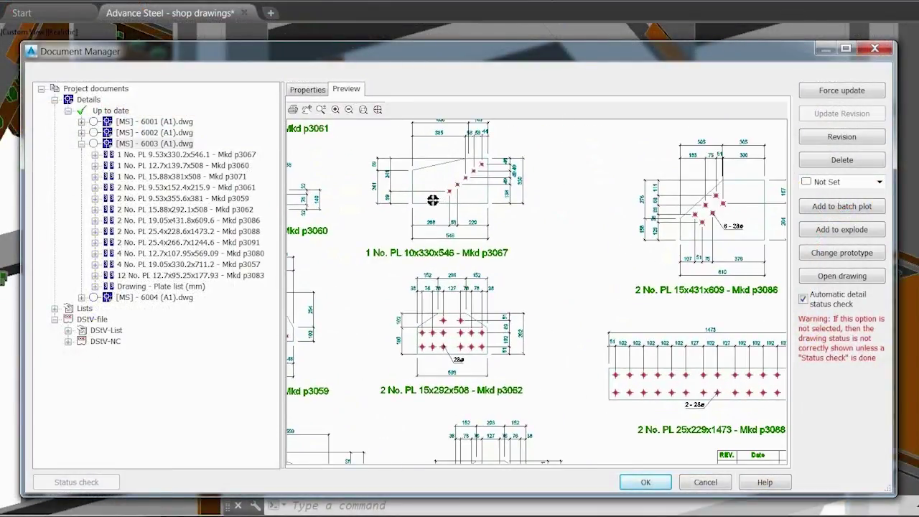
{"action": "middle_click_drag", "start_coordinate": [432, 200], "coordinate": [556, 270]}
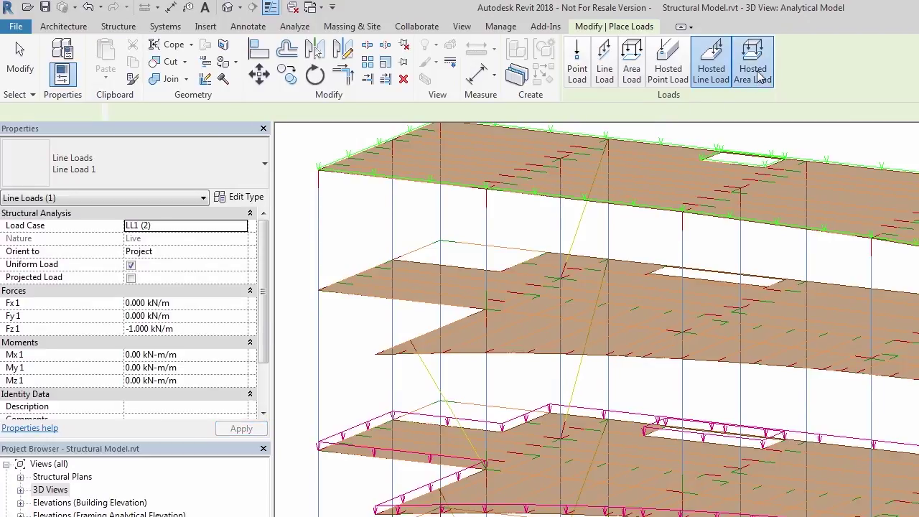
In Revit, switch the load placement from hosted line loads to hosted area loads for the analytical floors
{"action": "left_click", "coordinate": [760, 77]}
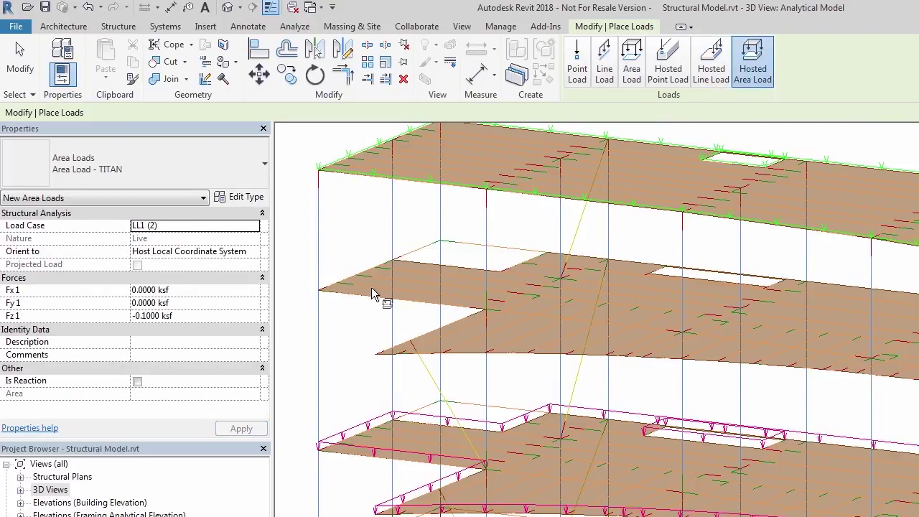
{"action": "scroll", "coordinate": [364, 301], "scroll_direction": "down", "scroll_amount": 3}
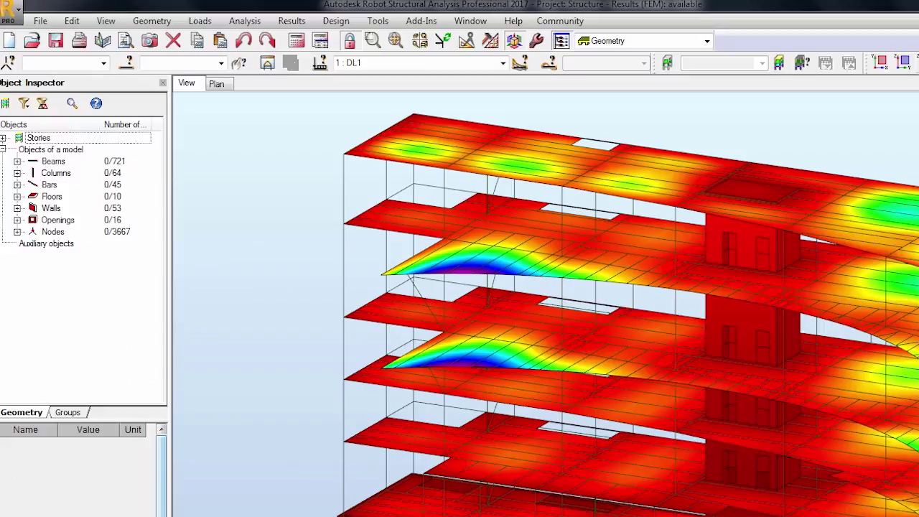
{"action": "left_click", "coordinate": [756, 45]}
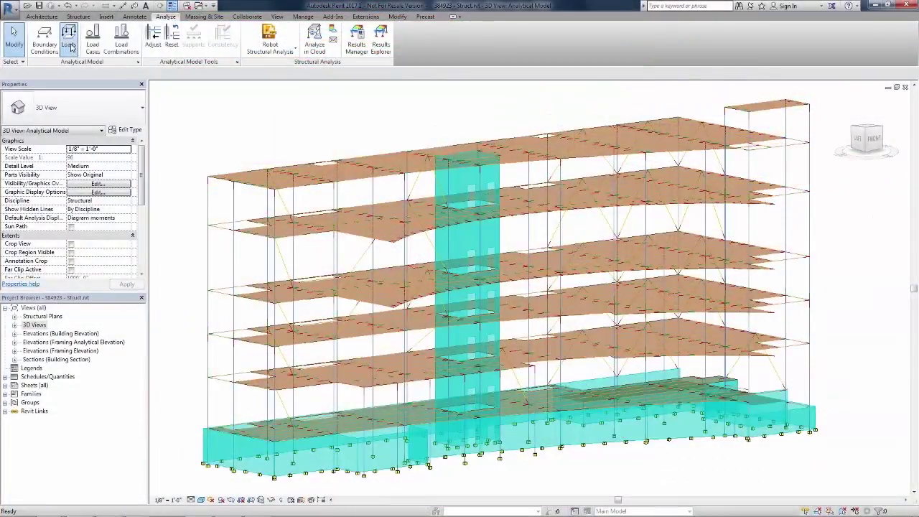
Set up a hosted area load for the analytical floors with load case LL1 (2) and Fz -0.1000 ksf
{"action": "left_click", "coordinate": [70, 47]}
{"action": "left_click", "coordinate": [502, 40]}
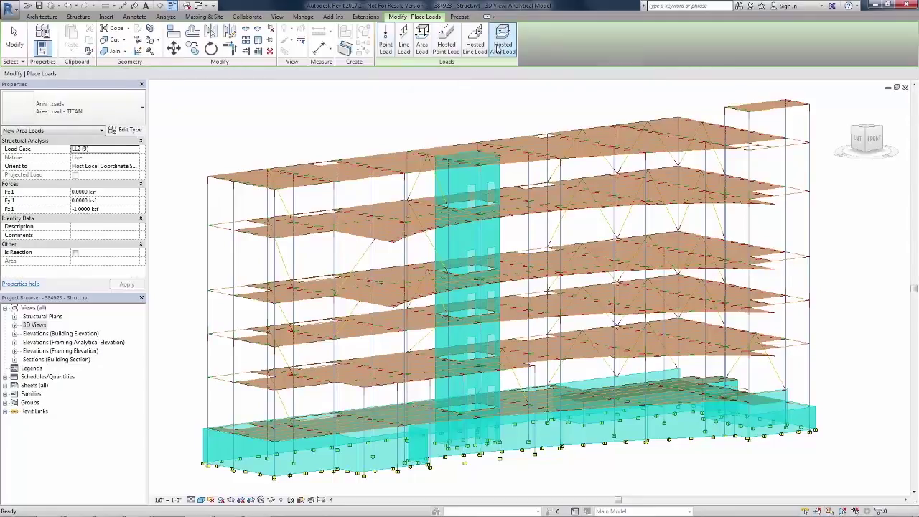
{"action": "left_click", "coordinate": [135, 149]}
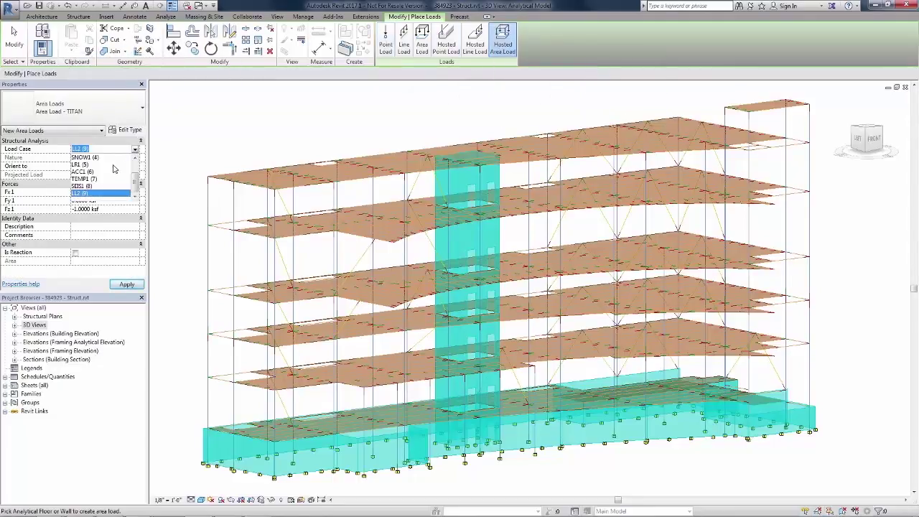
{"action": "left_click", "coordinate": [112, 165]}
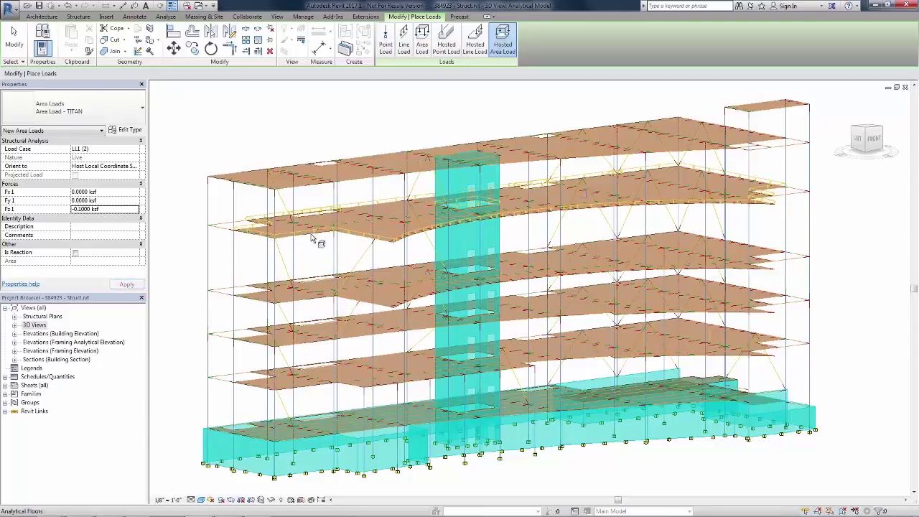
{"action": "scroll", "coordinate": [312, 346], "scroll_direction": "up", "scroll_amount": 3}
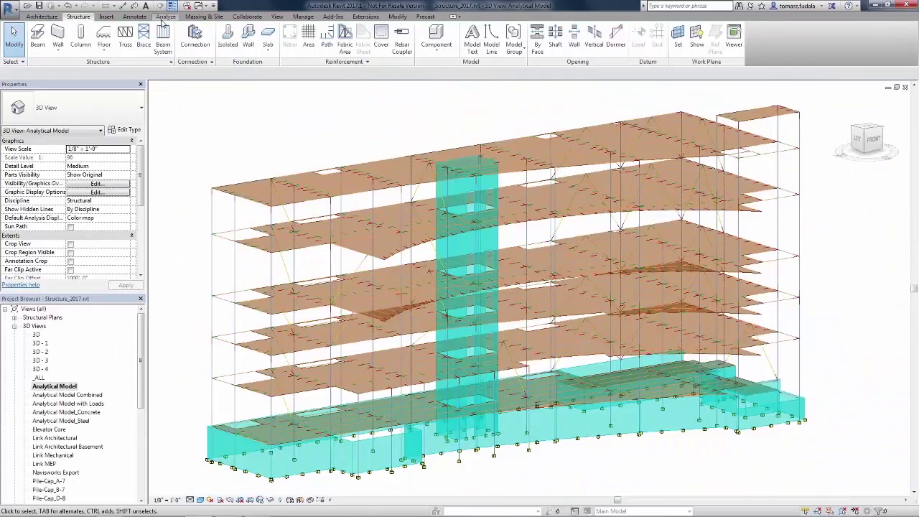
Set up a cloud analysis of the analytical model named Static Analysis and add a second analysis to the run
{"action": "left_click", "coordinate": [166, 16]}
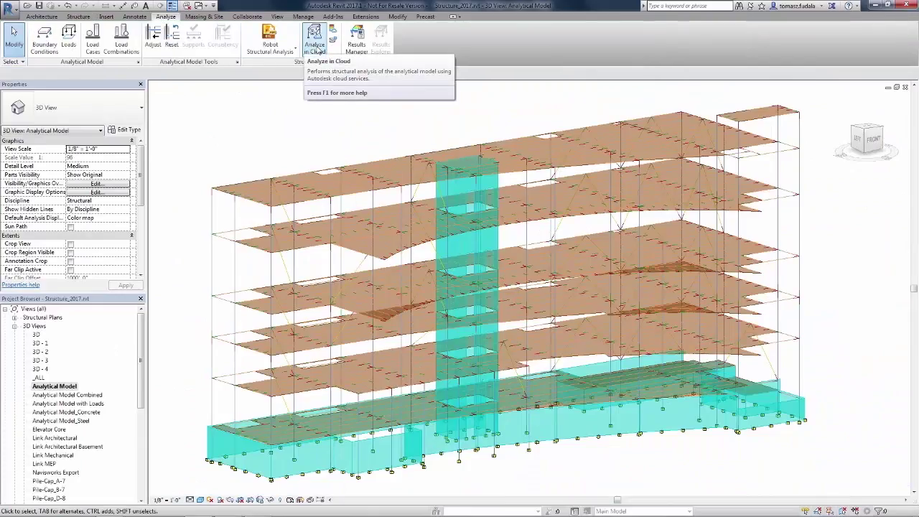
{"action": "left_click", "coordinate": [314, 45]}
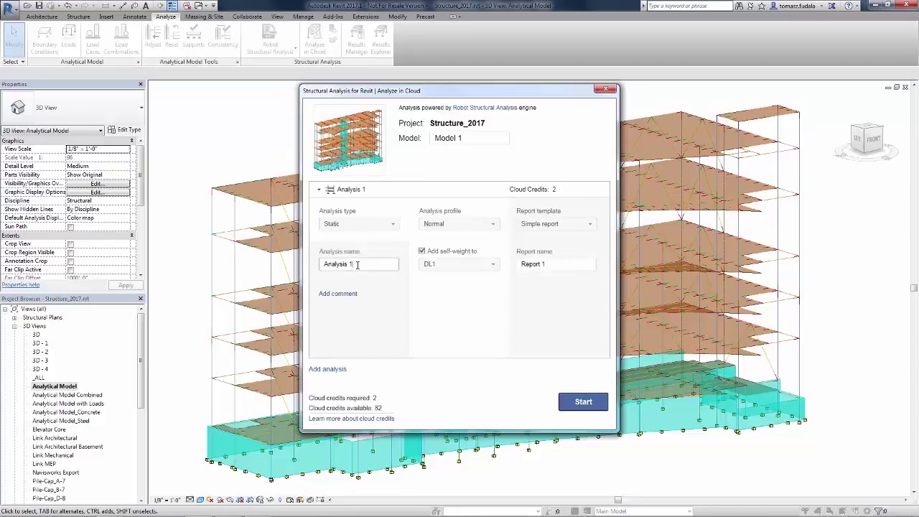
{"action": "left_click", "coordinate": [328, 370]}
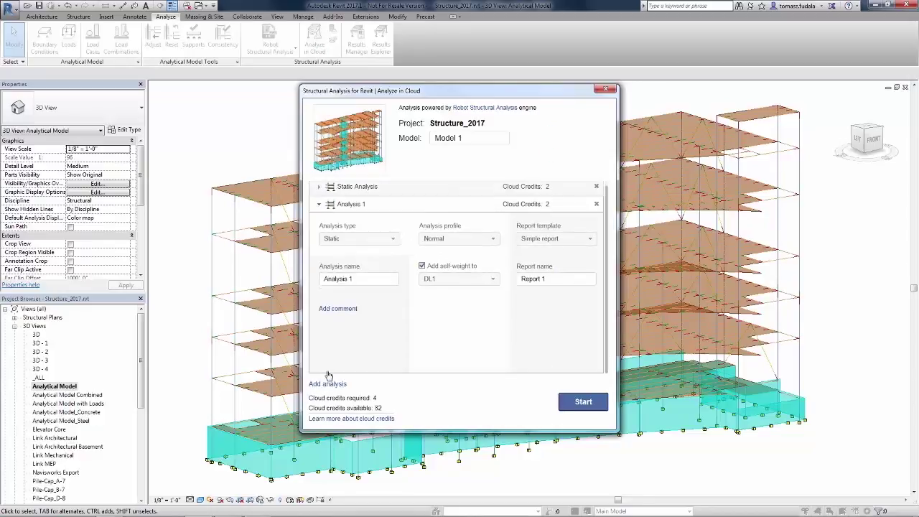
{"action": "left_click", "coordinate": [380, 263]}
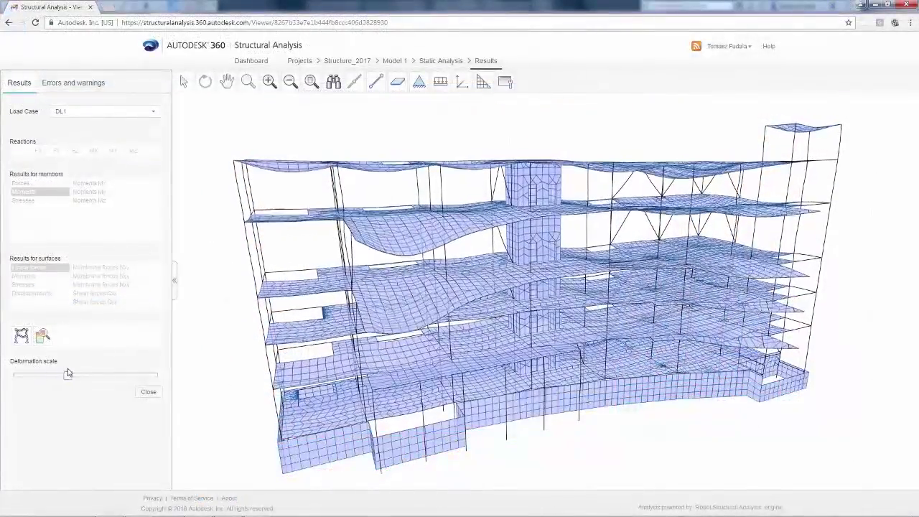
In the Autodesk 360 results viewer, reduce the deformation scale to its minimum and display the surface map of Displacement UZ
{"action": "left_click_drag", "start_coordinate": [69, 374], "coordinate": [13, 376]}
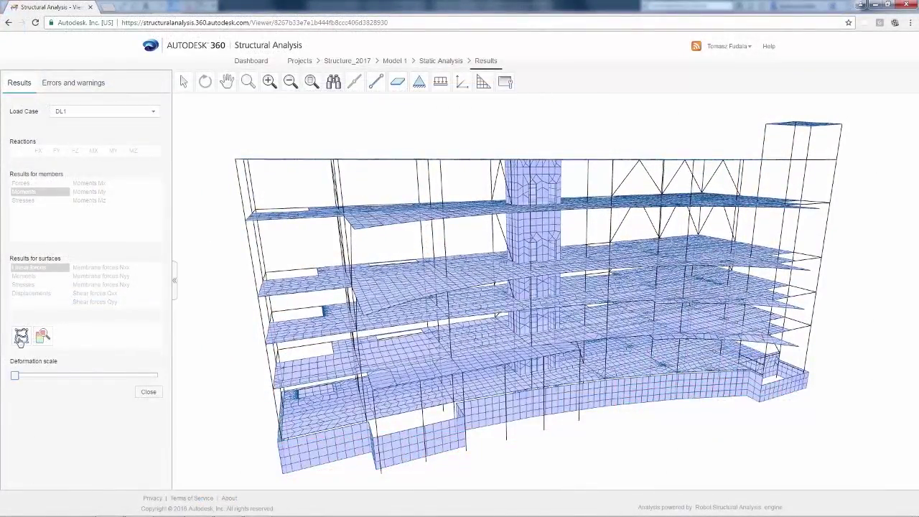
{"action": "left_click", "coordinate": [21, 338]}
{"action": "left_click", "coordinate": [28, 293]}
{"action": "left_click", "coordinate": [93, 285]}
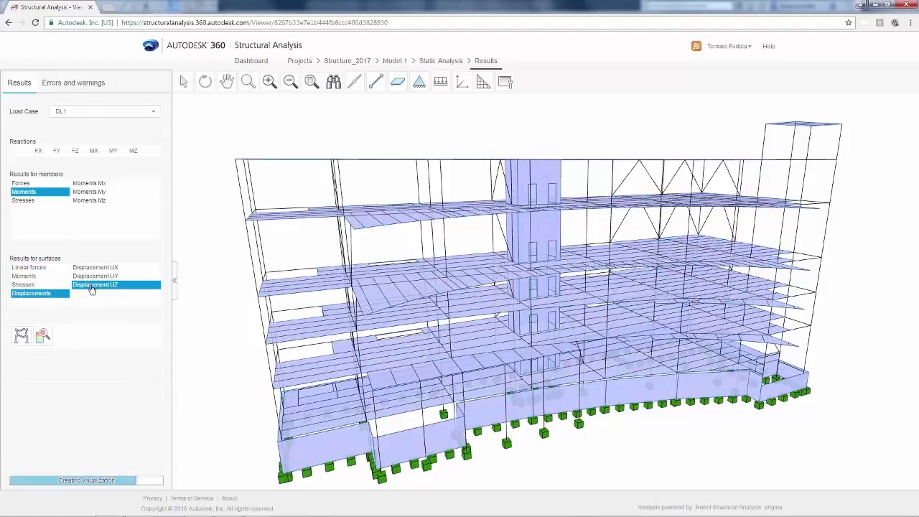
{"action": "left_click_drag", "start_coordinate": [398, 259], "coordinate": [582, 337]}
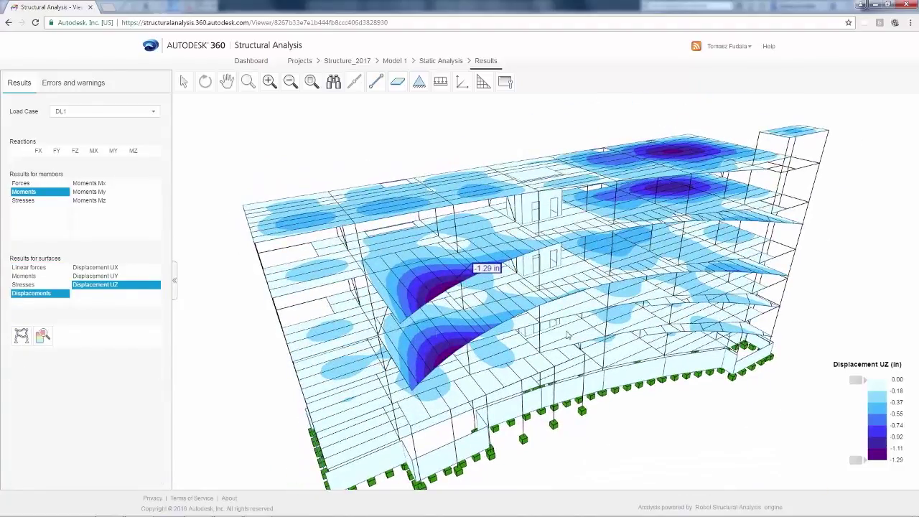
Open the detailed results of the curved upper floor slab 587577 and examine its UZ displacements up close
{"action": "left_click", "coordinate": [43, 337]}
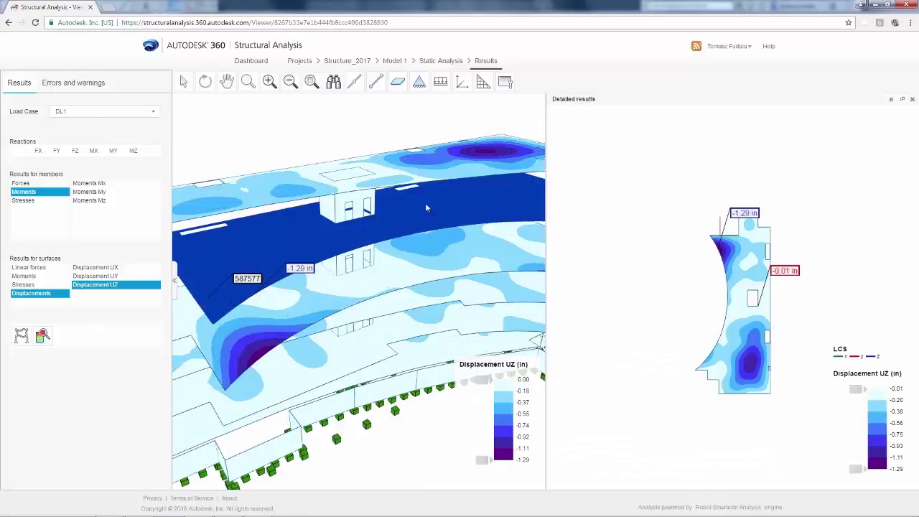
{"action": "scroll", "coordinate": [775, 330], "scroll_direction": "up", "scroll_amount": 4}
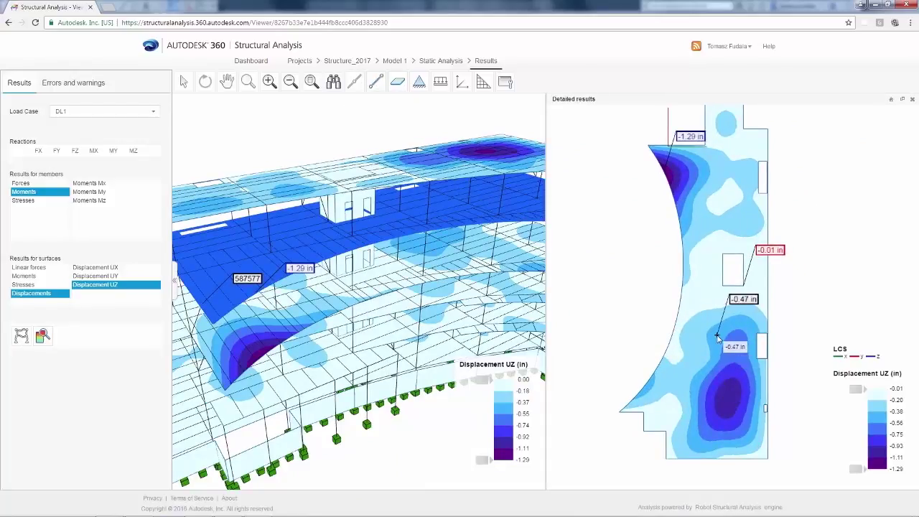
Examine the cloud analysis report, covering nodal supports, displacements, members with maximum forces and slab moments
{"action": "scroll", "coordinate": [730, 404], "scroll_direction": "up", "scroll_amount": 5}
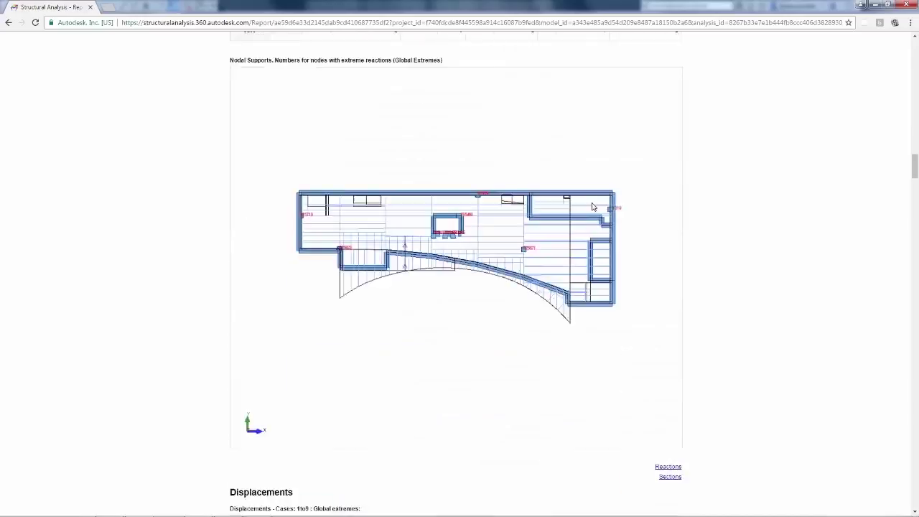
{"action": "scroll", "coordinate": [593, 206], "scroll_direction": "down", "scroll_amount": 20}
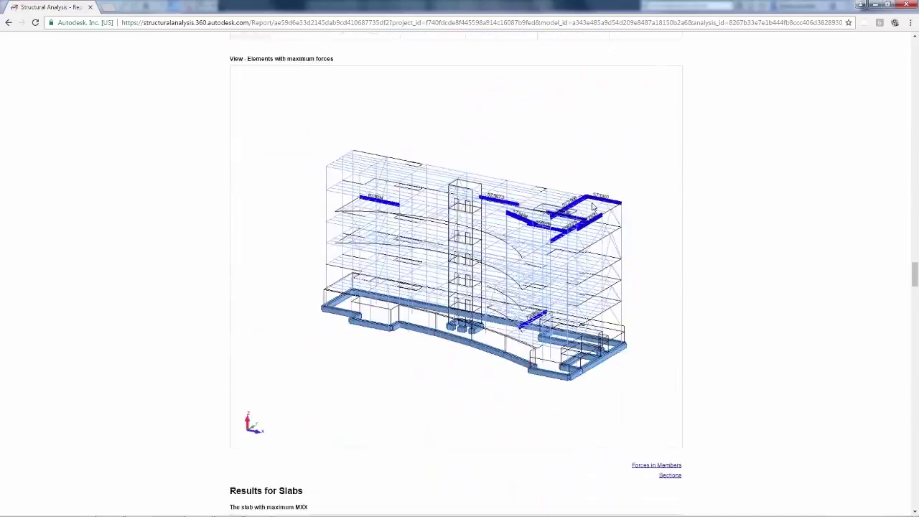
{"action": "scroll", "coordinate": [593, 207], "scroll_direction": "down", "scroll_amount": 20}
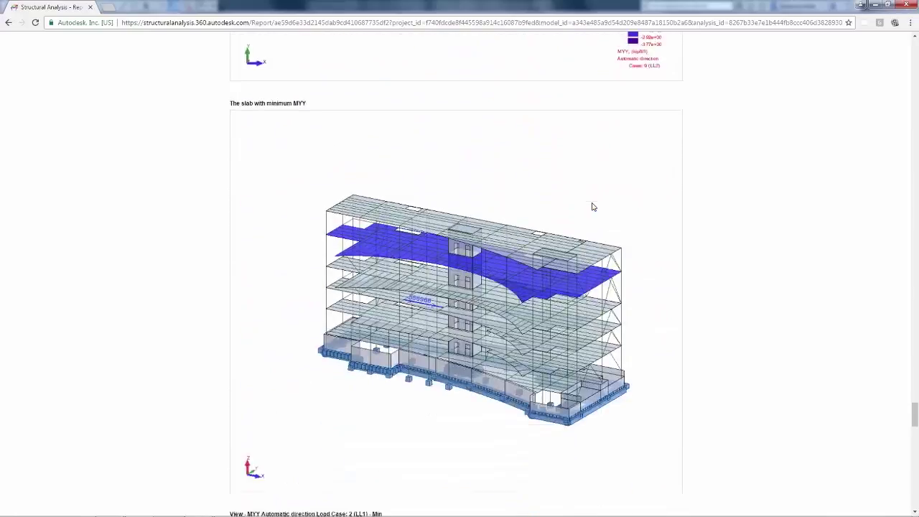
{"action": "scroll", "coordinate": [593, 207], "scroll_direction": "down", "scroll_amount": 5}
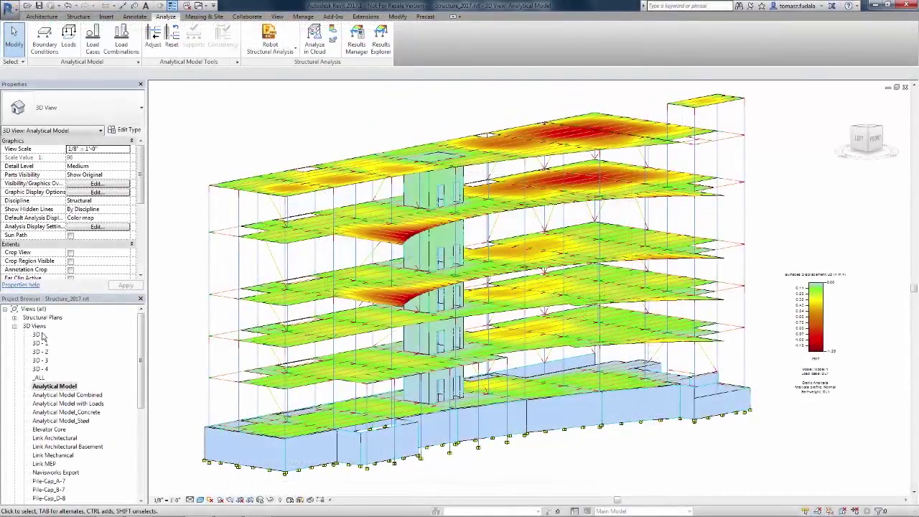
In Revit, view the moment end plate's horizontal bolt settings, run the AISC code check of the connection and open its report
{"action": "double_click", "coordinate": [40, 343]}
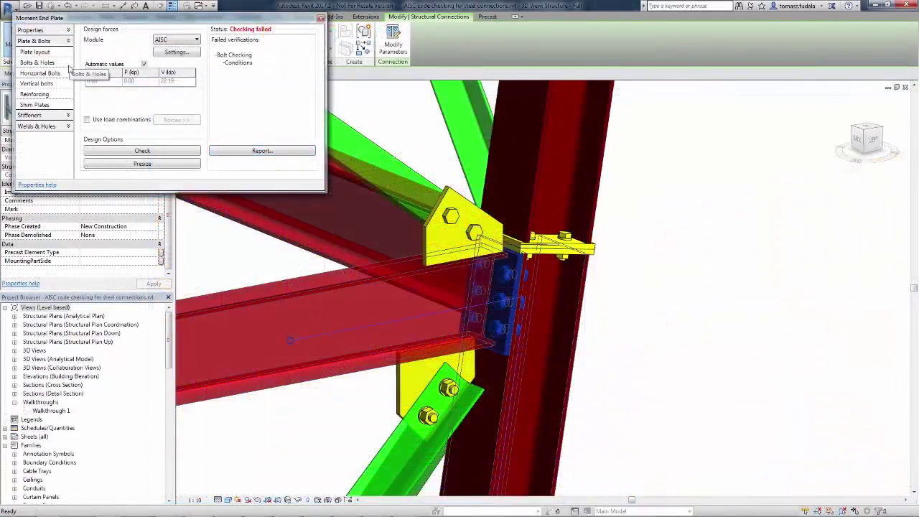
{"action": "left_click", "coordinate": [68, 74]}
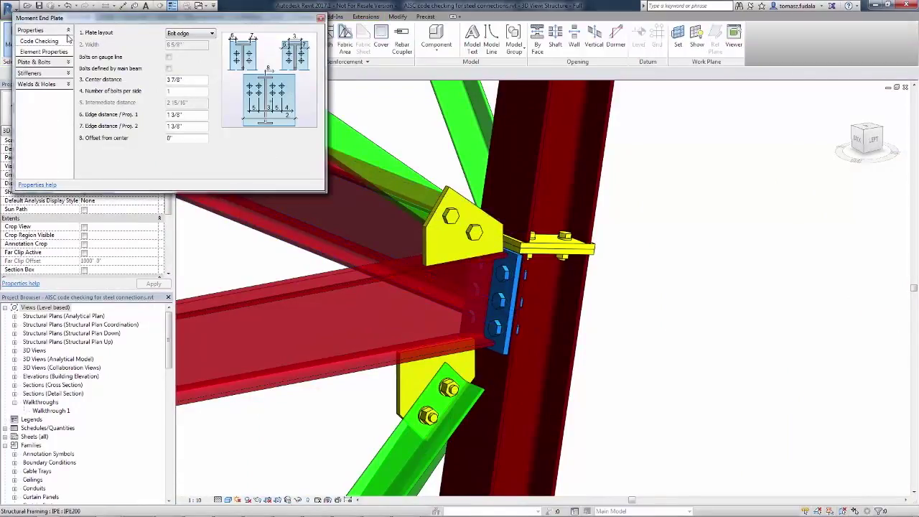
{"action": "left_click", "coordinate": [140, 152]}
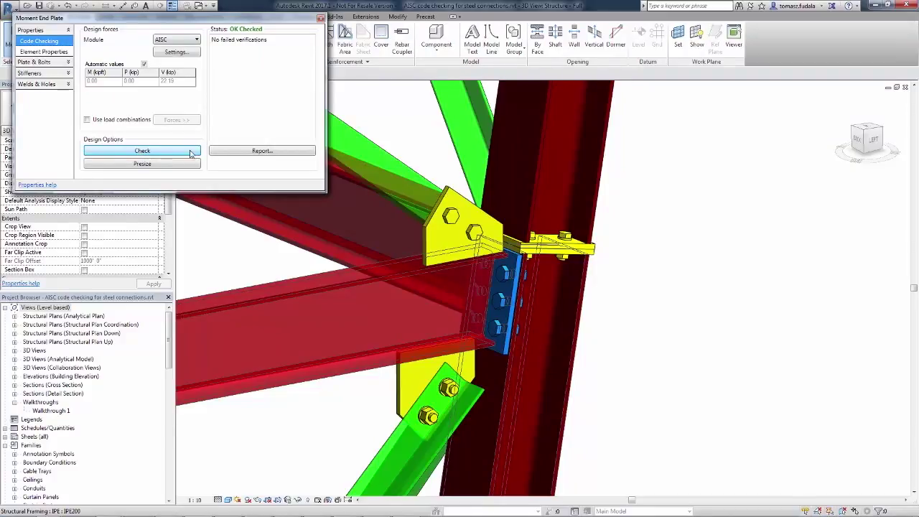
{"action": "left_click", "coordinate": [264, 151]}
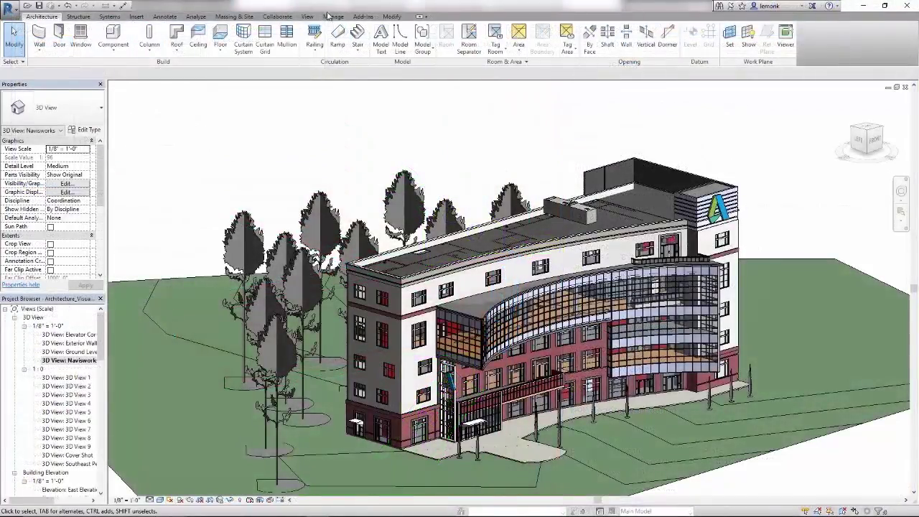
Open the external add-in tools for the architectural building model's Navisworks 3D view
{"action": "left_click", "coordinate": [359, 16]}
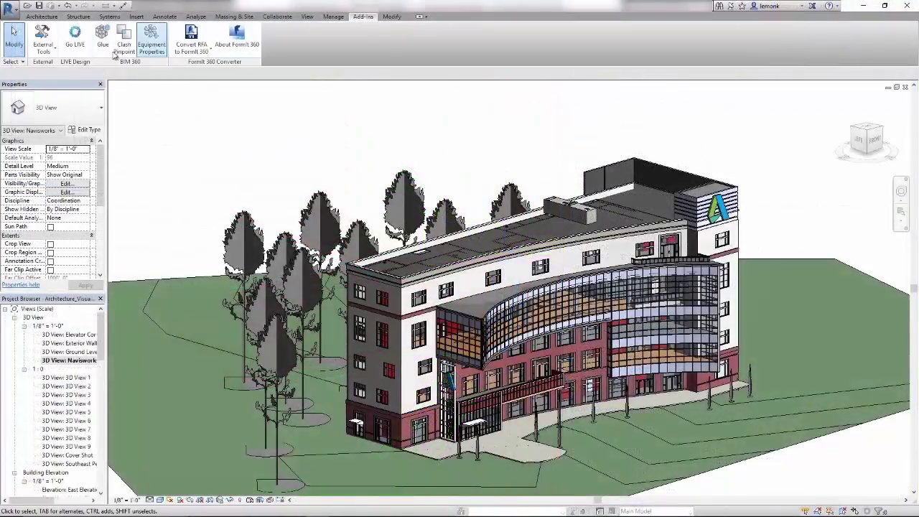
{"action": "left_click", "coordinate": [56, 51]}
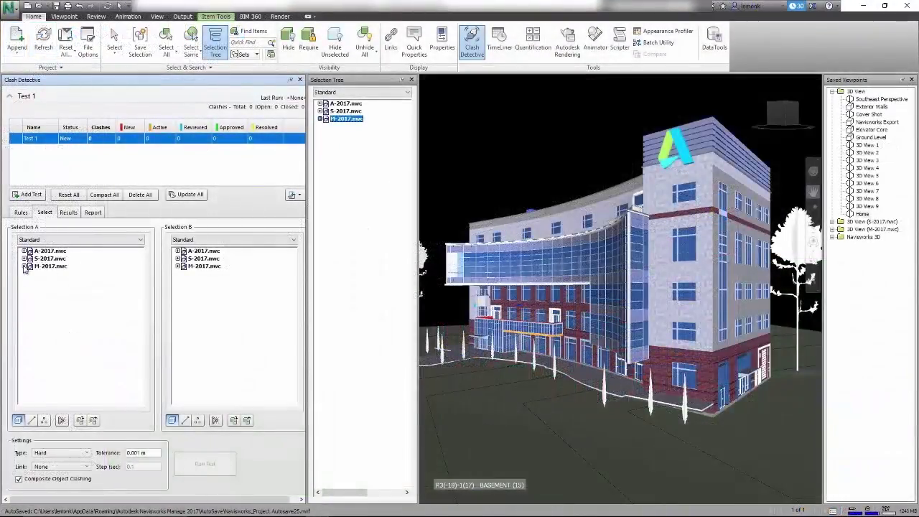
In Navisworks, set up clash Test 1 between LEVEL 1 of M-2017.nwc and 1-LEVEL_1-TOF of S-2017.nwc
{"action": "left_click", "coordinate": [51, 281]}
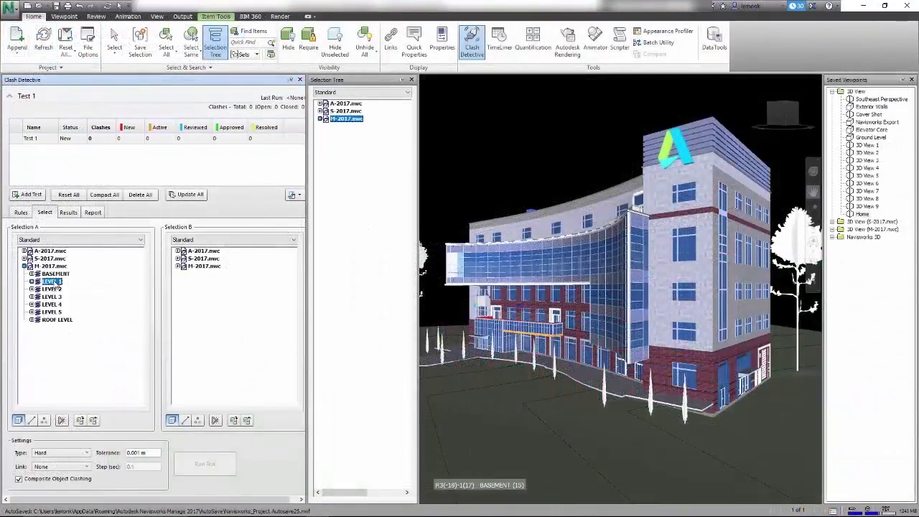
{"action": "left_click", "coordinate": [178, 258]}
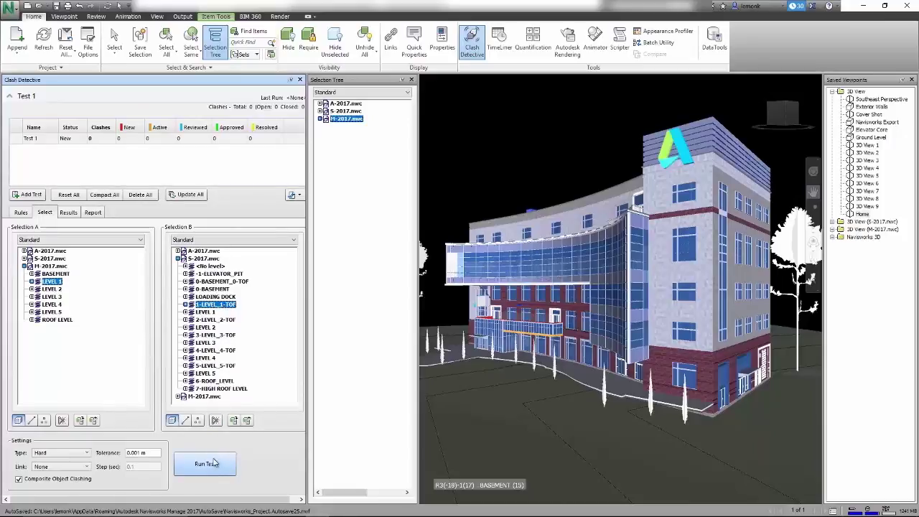
{"action": "left_click", "coordinate": [110, 260]}
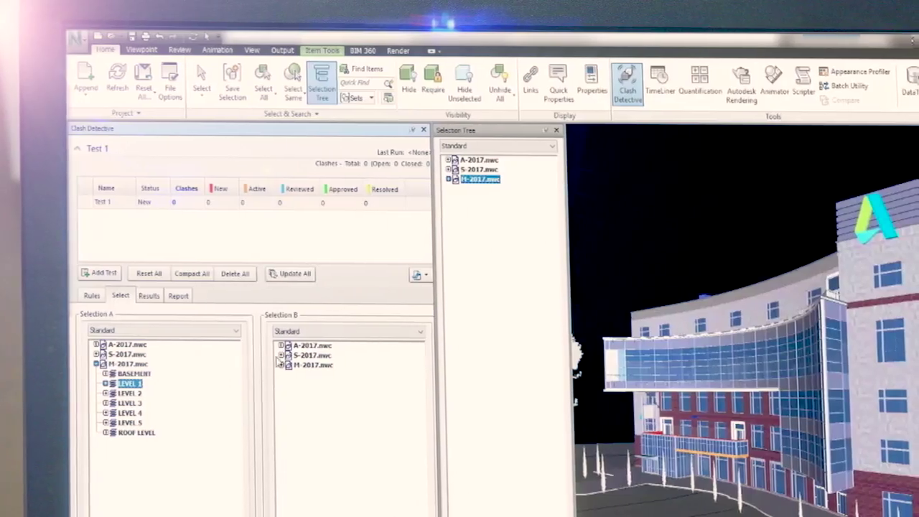
{"action": "left_click", "coordinate": [285, 356]}
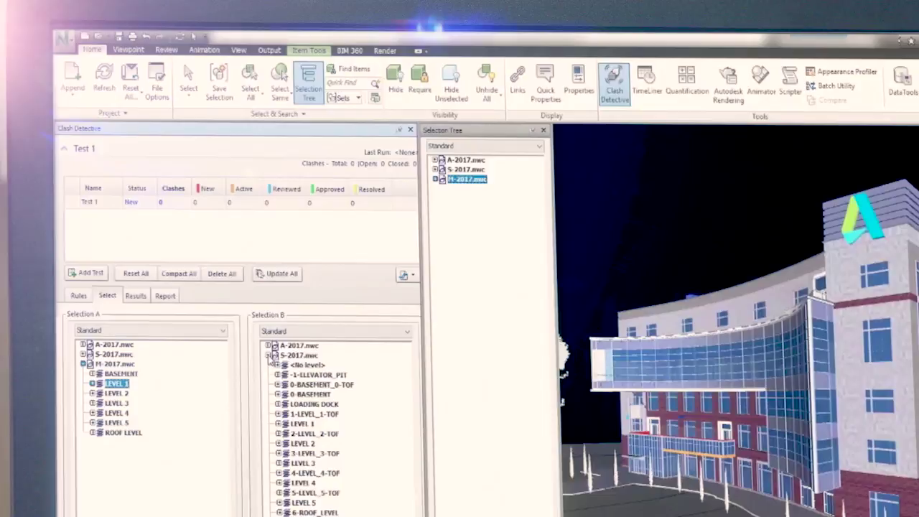